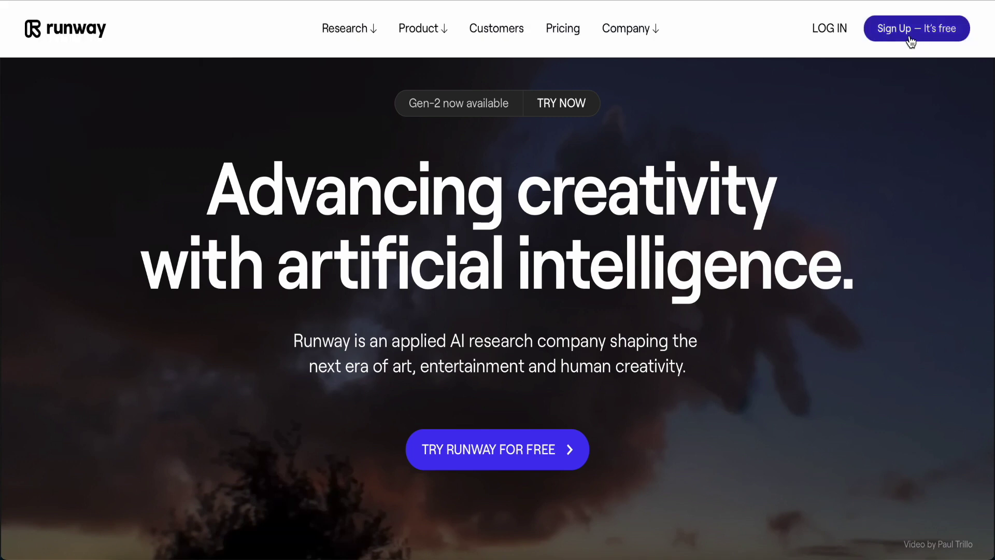
- Open Runway's Pricing page and browse the Basic, Standard, Pro and Enterprise plan cards
click(568, 44)
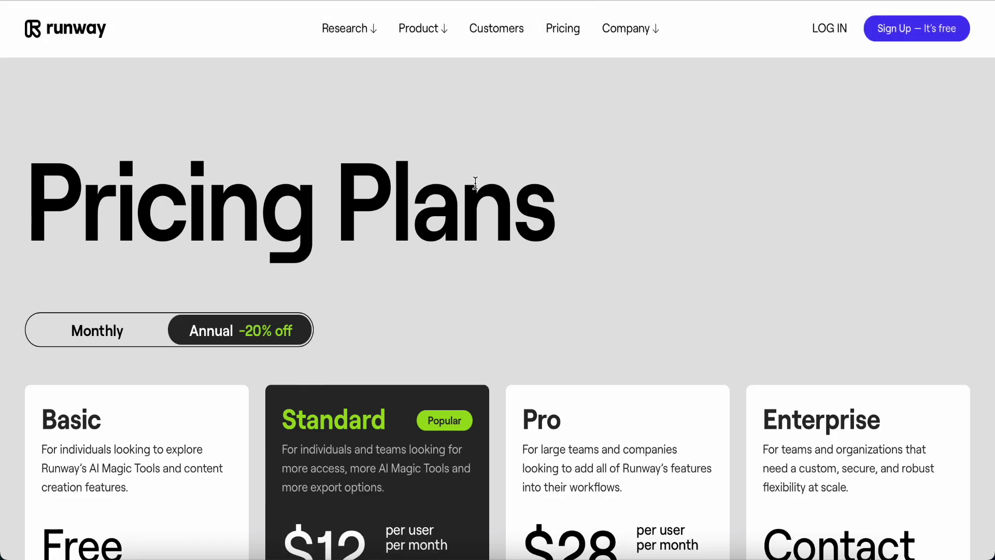
scroll(527, 245, down, 2)
scroll(529, 245, down, 3)
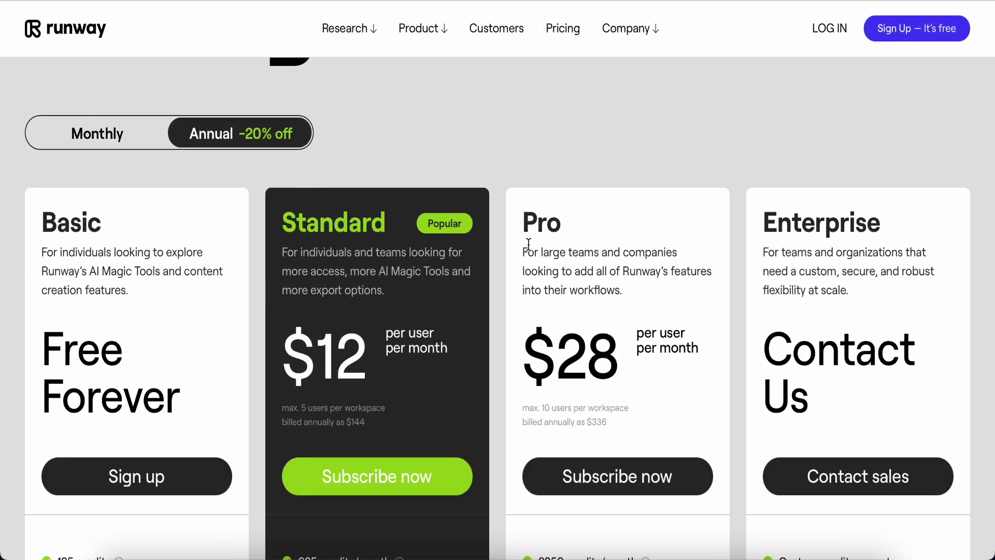
scroll(528, 244, down, 1)
scroll(528, 244, down, 1)
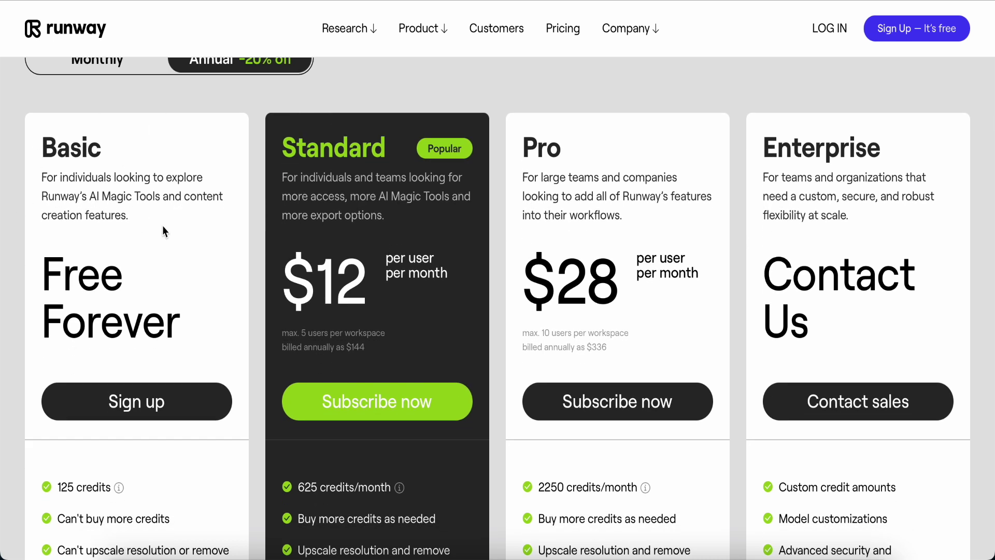
scroll(163, 226, down, 3)
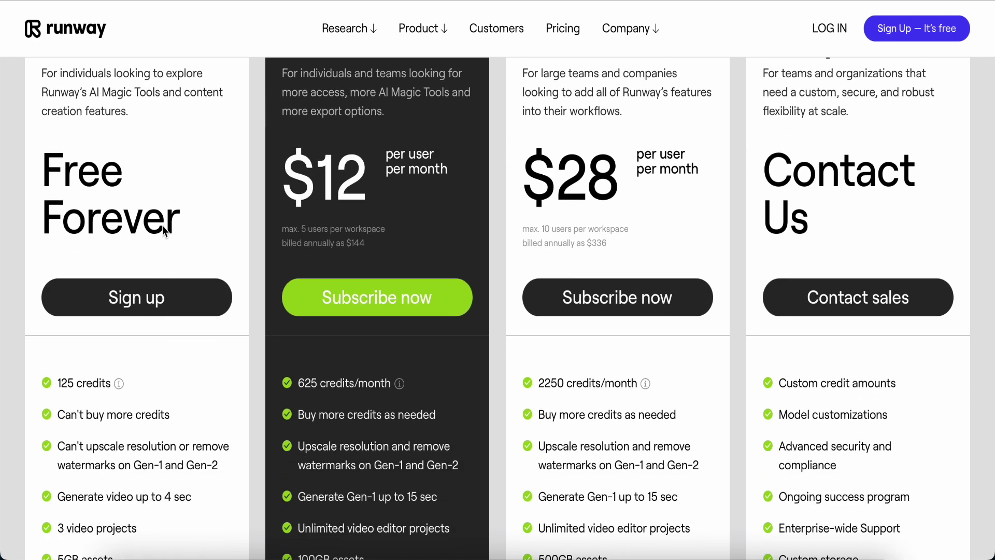
scroll(164, 280, down, 5)
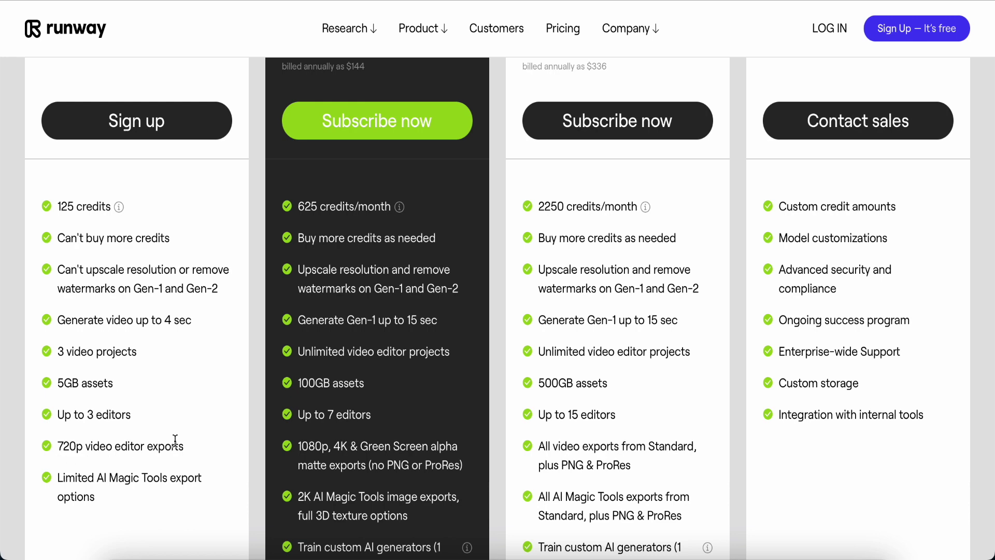
scroll(198, 405, up, 10)
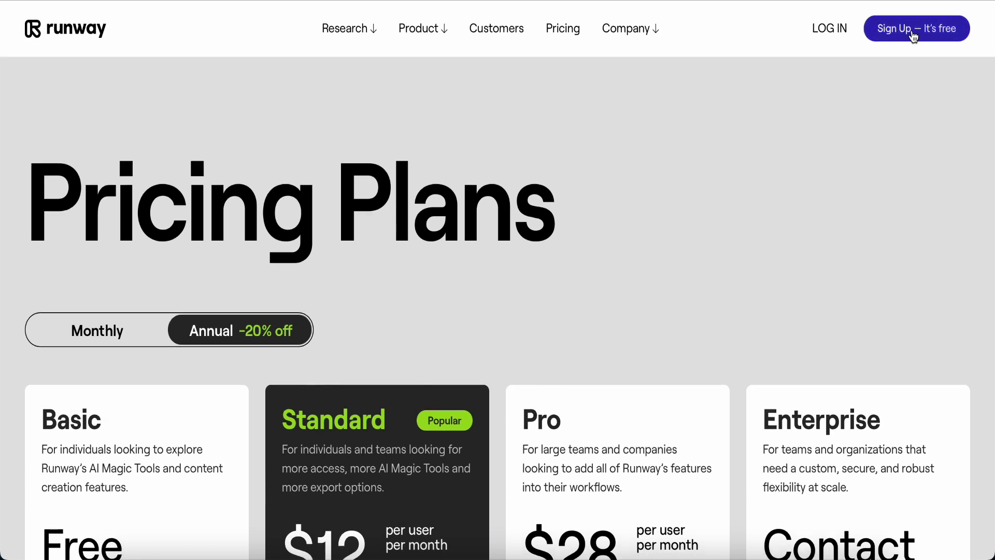
- Start a free Runway sign-up and choose to sign up with Google
click(912, 36)
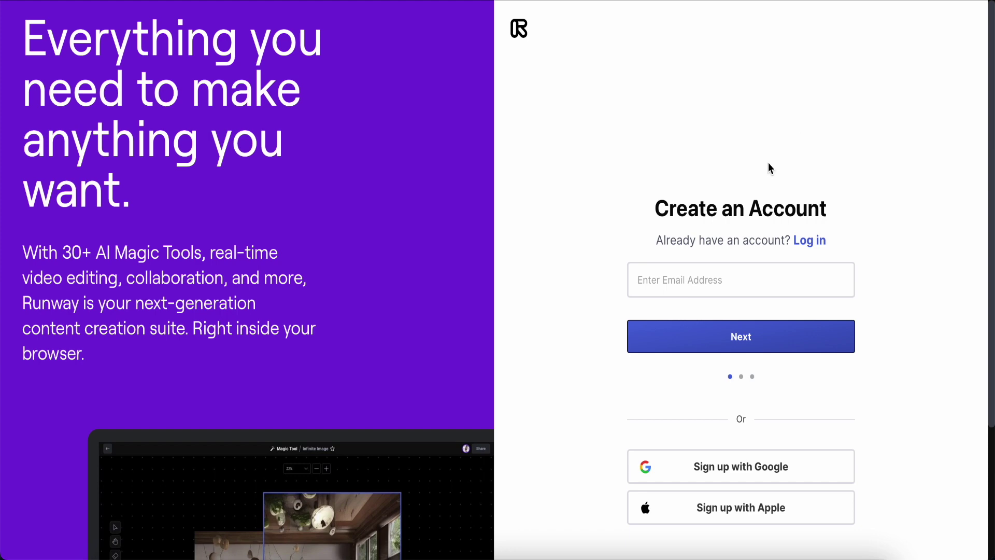
scroll(767, 198, down, 3)
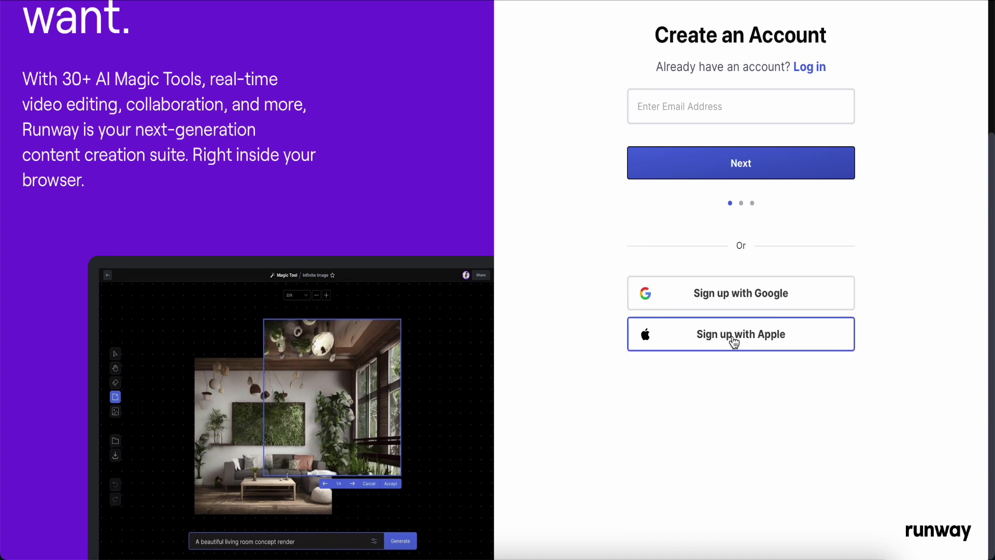
click(741, 304)
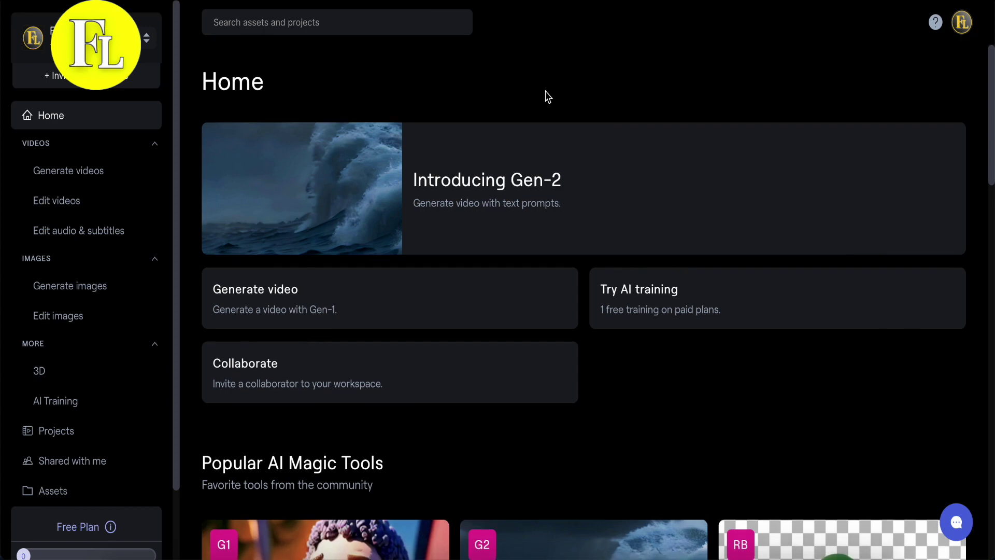
- Browse the Home dashboard's Magic Tools and Tutorials, then return to the top
scroll(548, 97, down, 7)
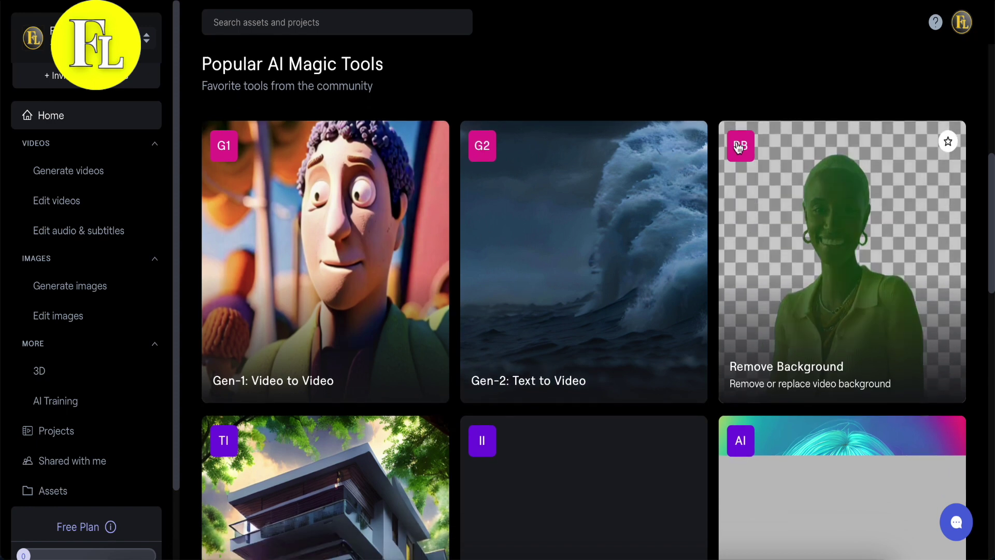
scroll(808, 325, down, 3)
scroll(809, 322, down, 2)
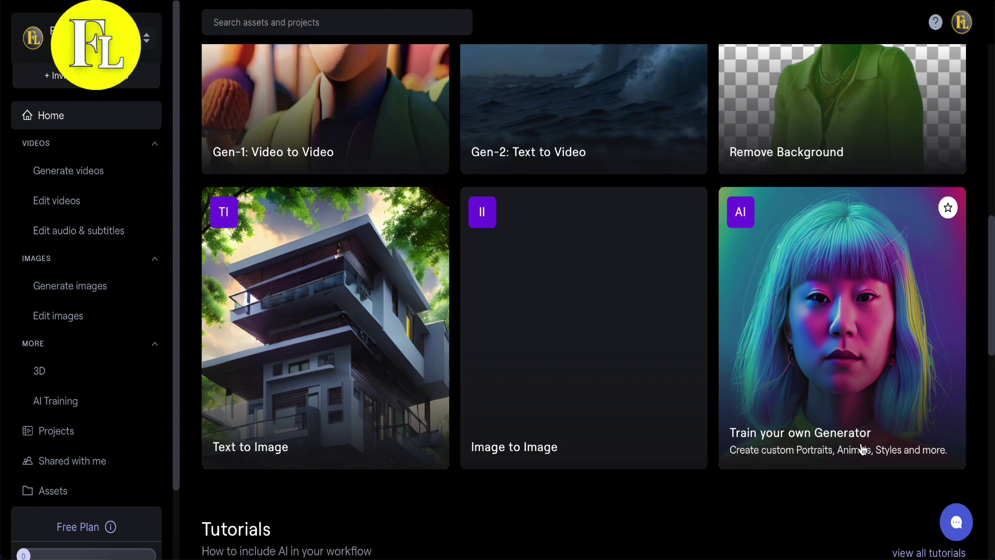
scroll(808, 325, down, 8)
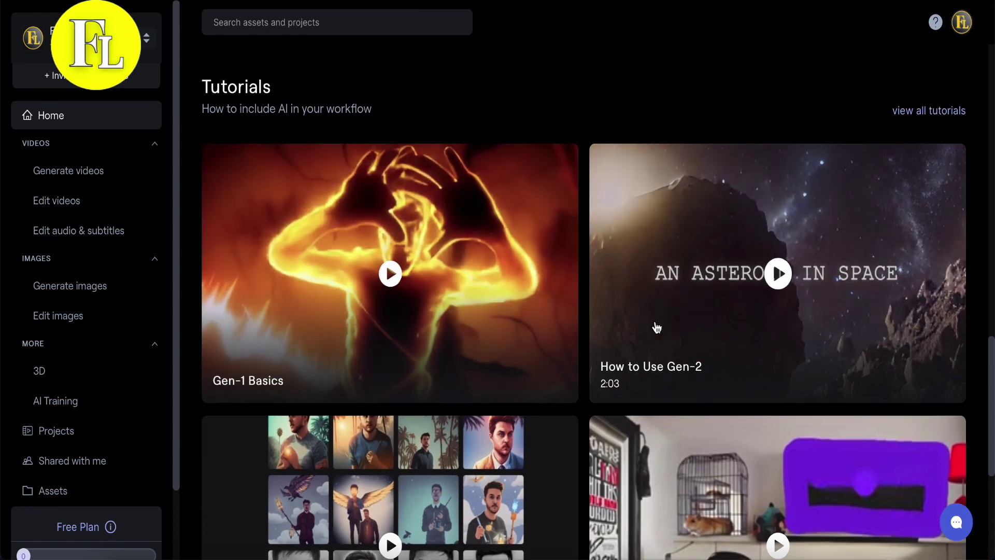
scroll(661, 328, down, 3)
scroll(662, 329, down, 3)
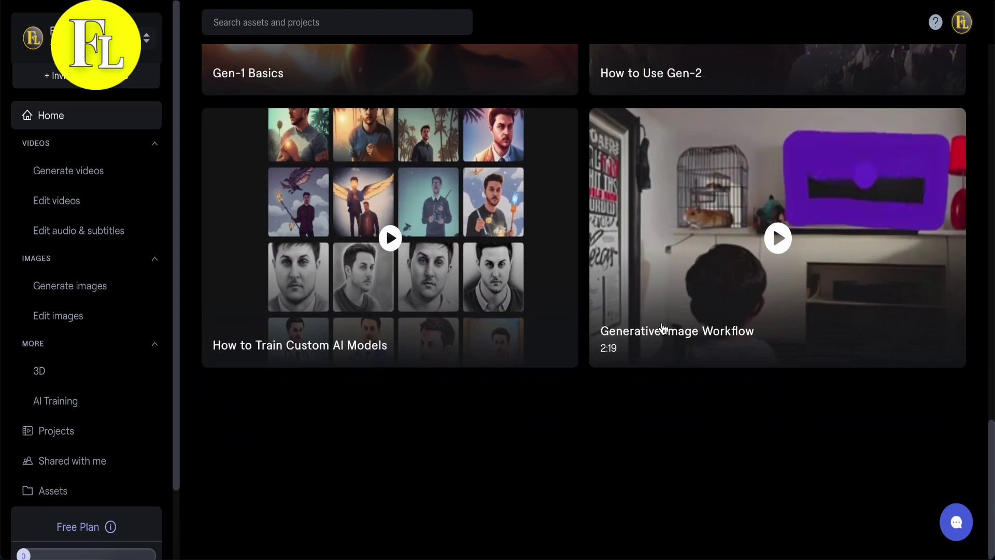
scroll(662, 329, up, 15)
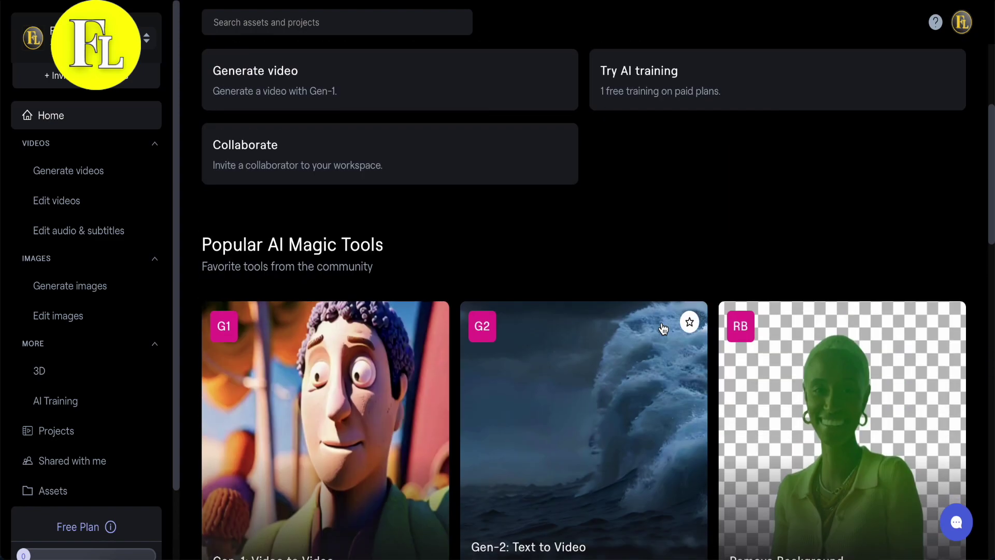
scroll(663, 329, down, 2)
scroll(663, 329, up, 5)
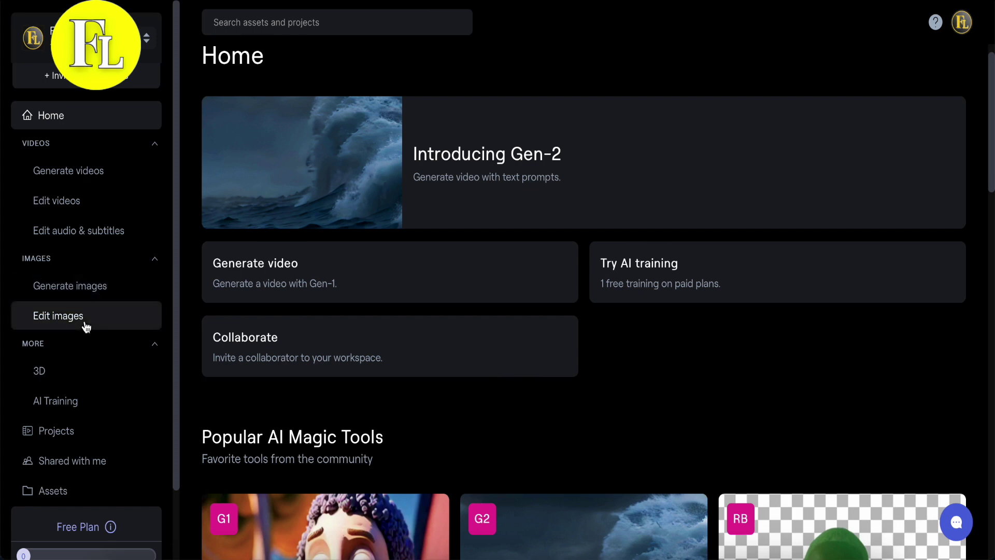
- Open the Gen-2: Text to Video tool from the dashboard's video generation cards
scroll(89, 325, down, 2)
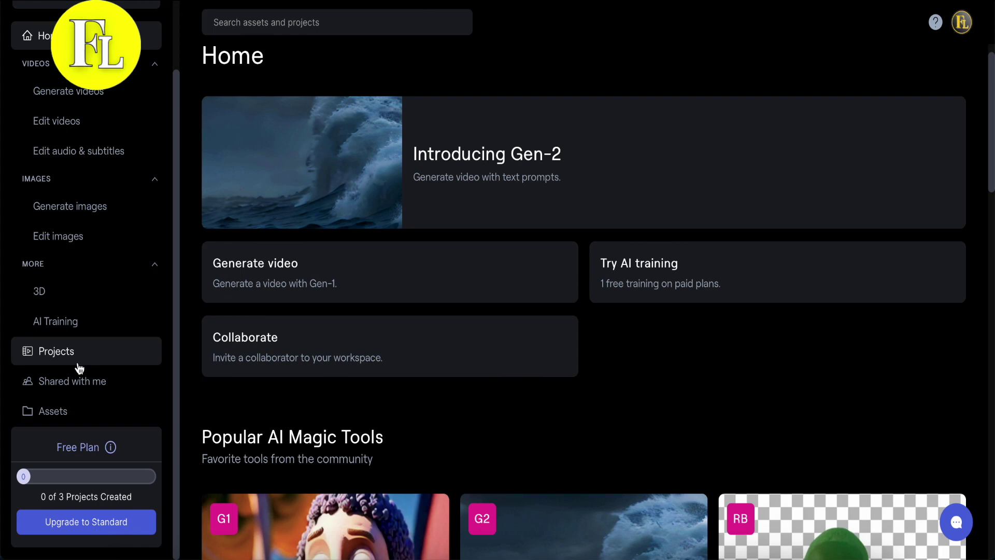
scroll(98, 350, up, 2)
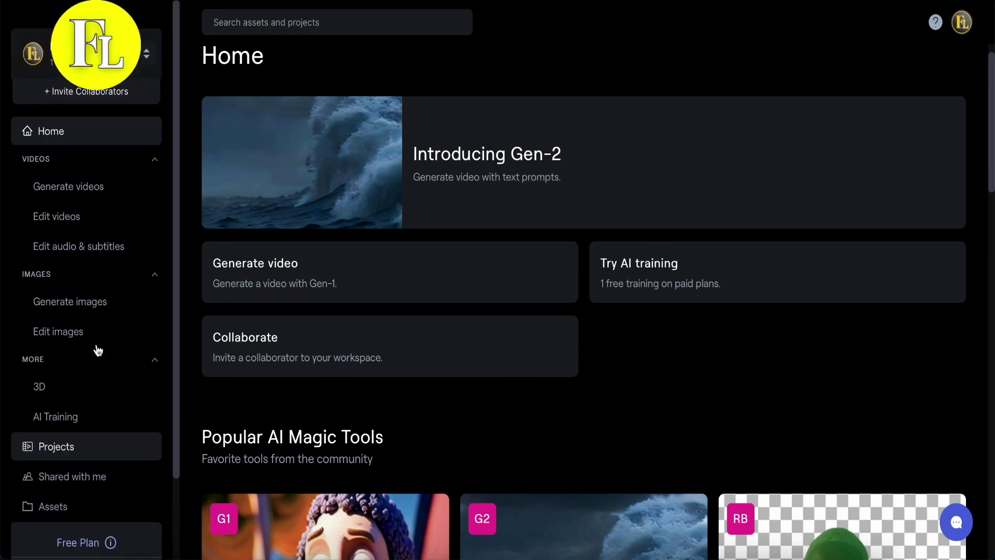
click(71, 177)
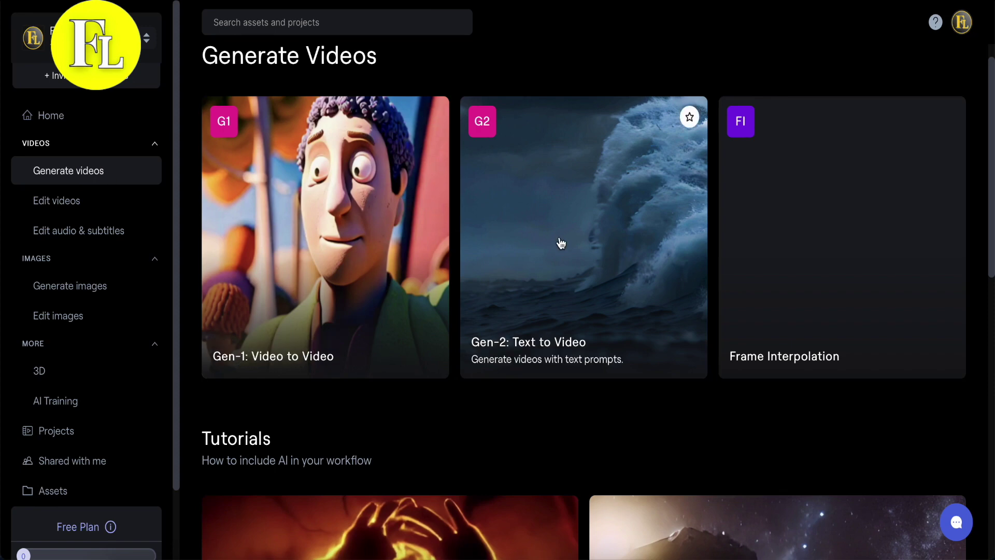
scroll(594, 253, down, 4)
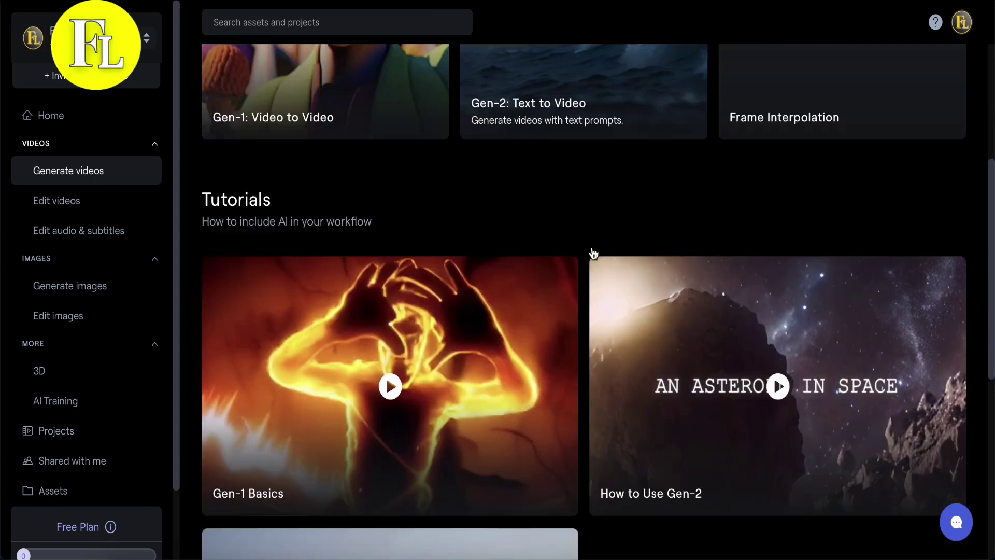
scroll(594, 253, up, 3)
scroll(594, 253, up, 2)
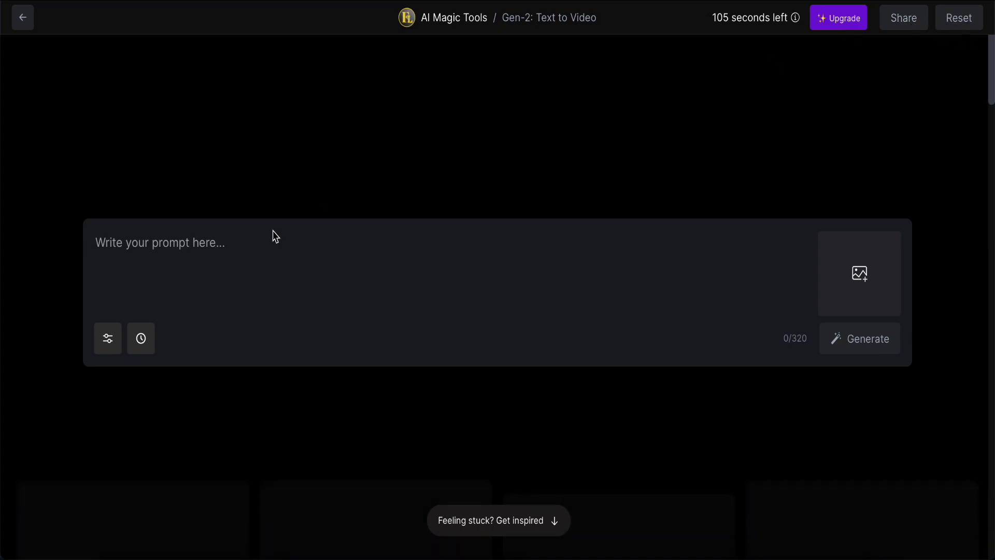
- Look over the Gen-2 Seed and Interpolate settings, then bring up the add-an-image dialog
click(108, 342)
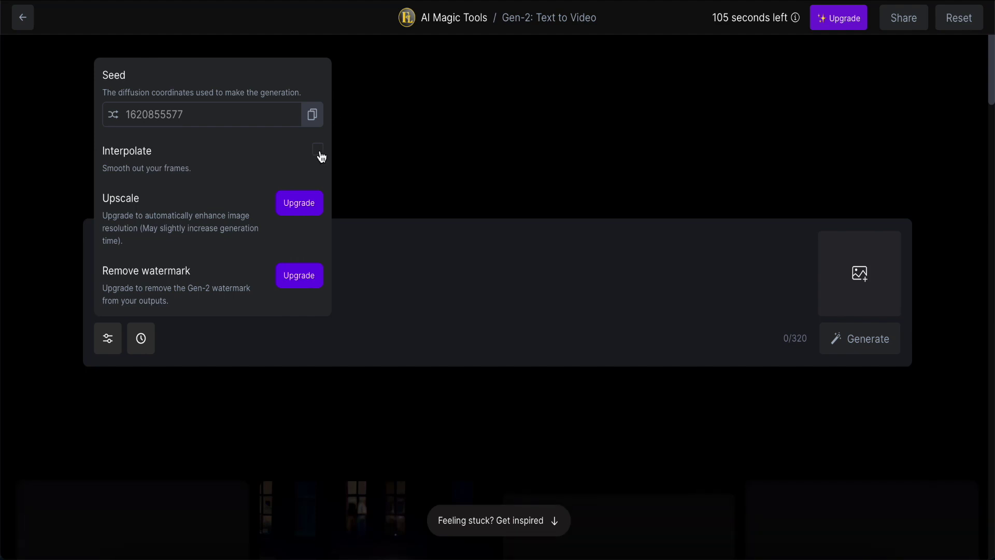
click(454, 296)
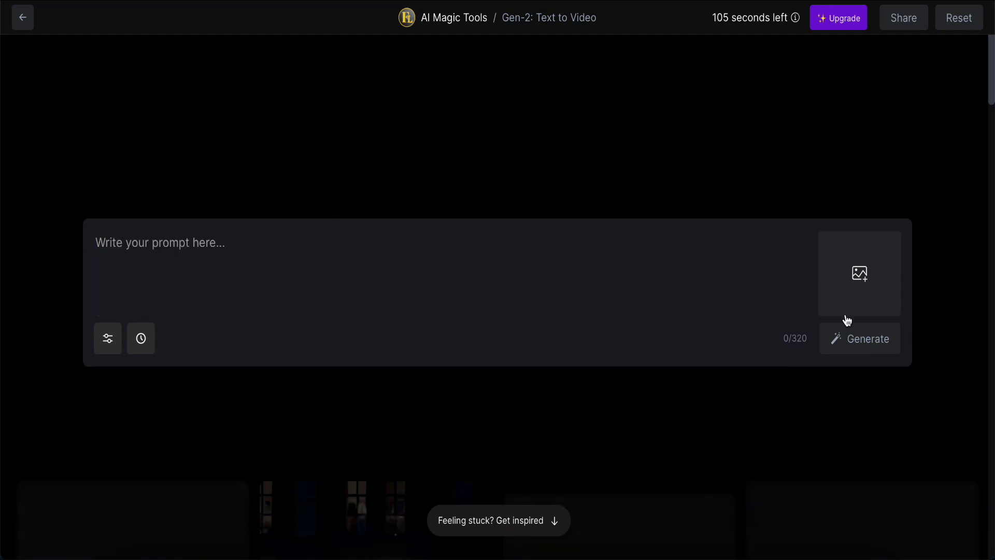
click(864, 280)
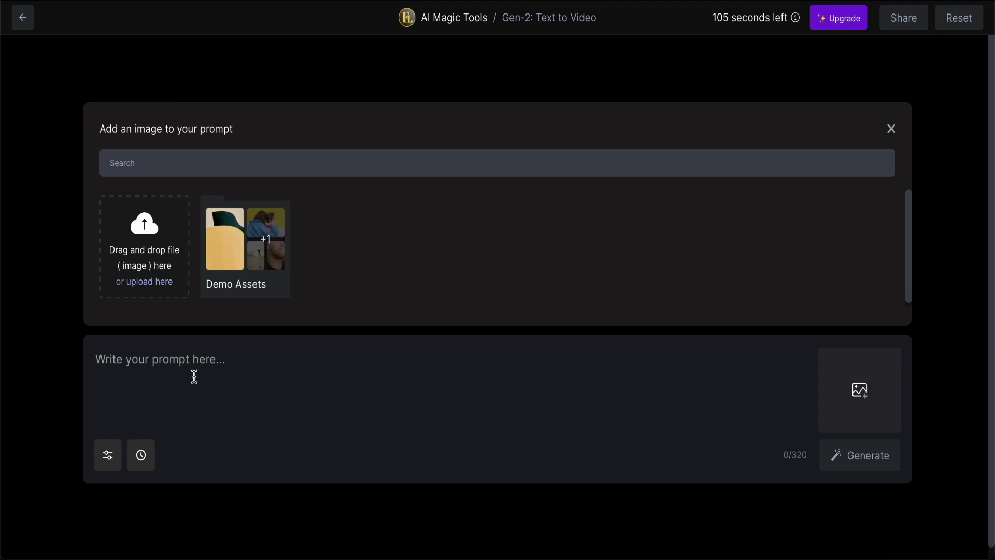
- Generate a video from the prompt '1 Animate Japanese young girl, walking street with happy smile face'
click(233, 371)
text(1 Animate Japanese young girl, walking )
text(street with happy smile face)
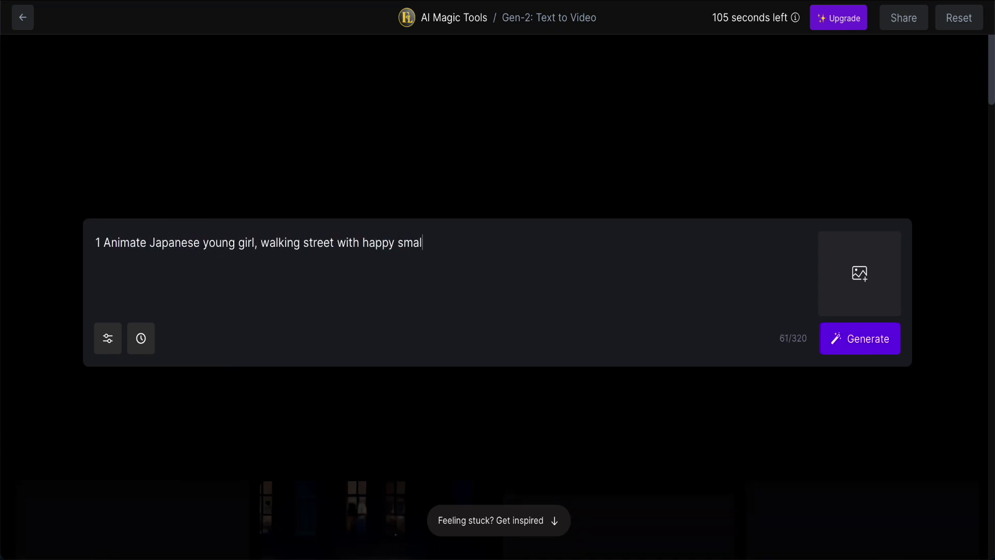
click(860, 338)
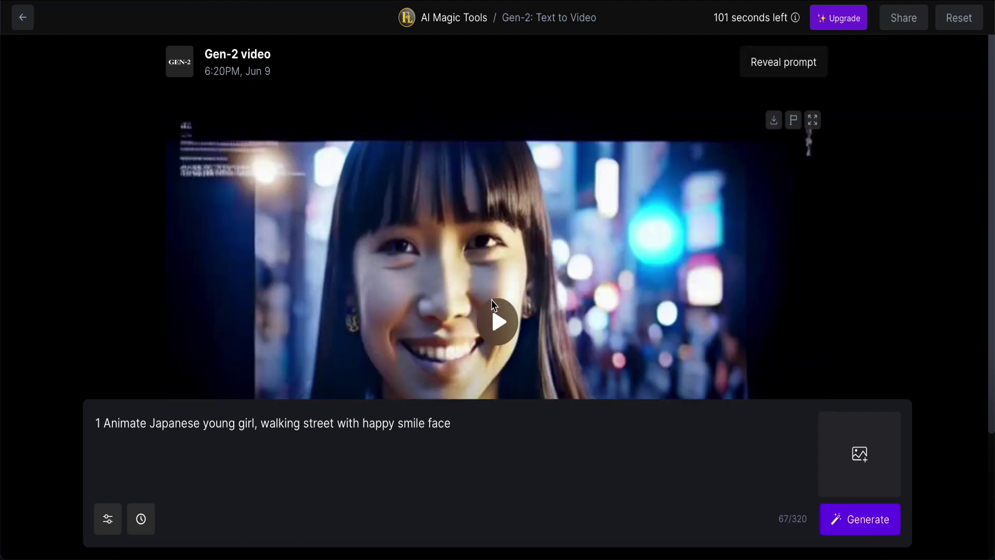
- Play the 4-second clip of the smiling girl to its end and rate it three stars
scroll(491, 299, down, 3)
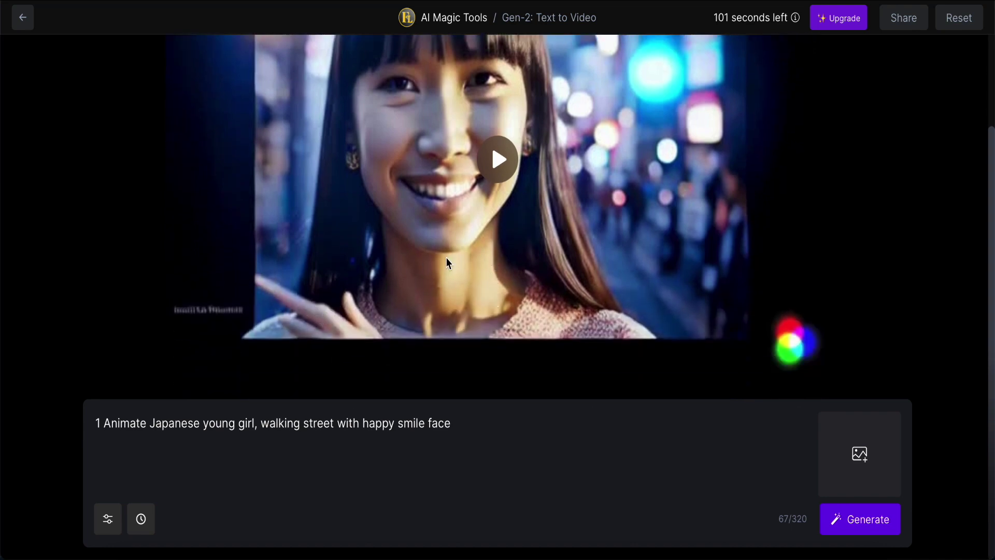
scroll(533, 256, up, 2)
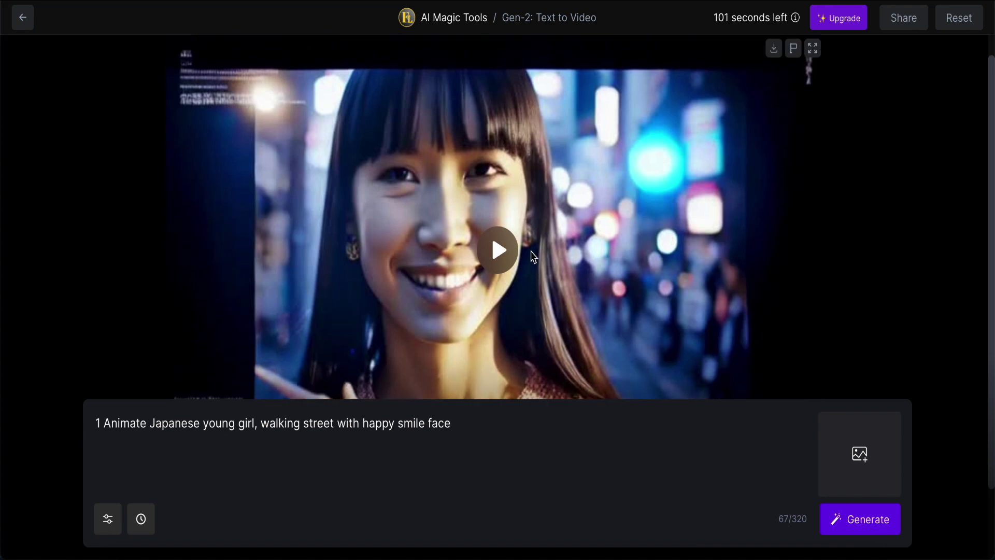
scroll(534, 256, down, 2)
scroll(533, 257, up, 2)
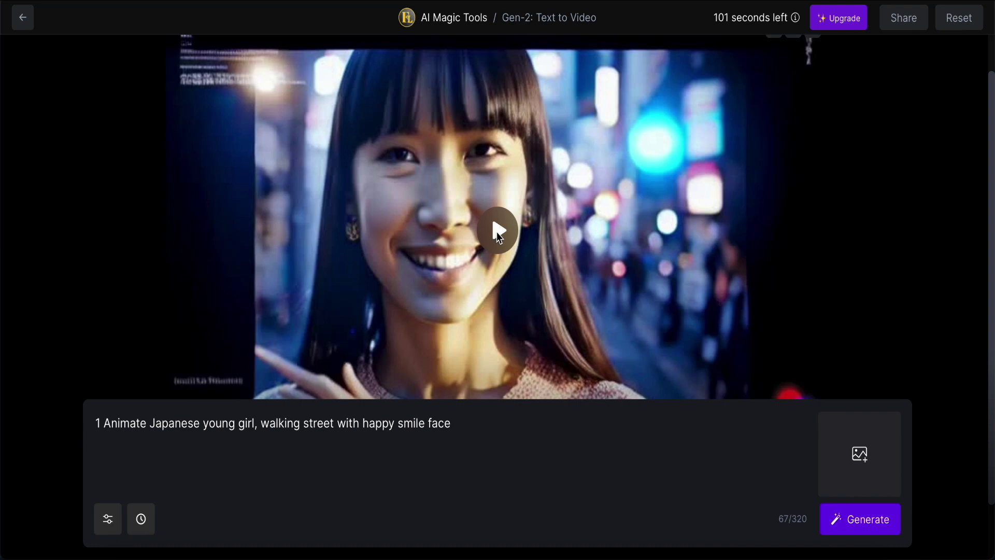
click(496, 232)
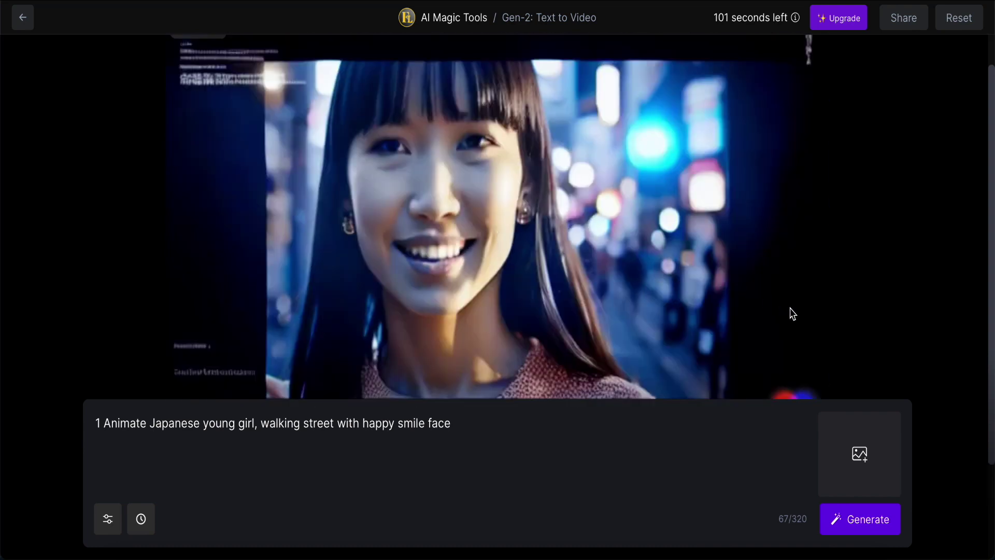
scroll(792, 313, up, 2)
scroll(793, 313, down, 2)
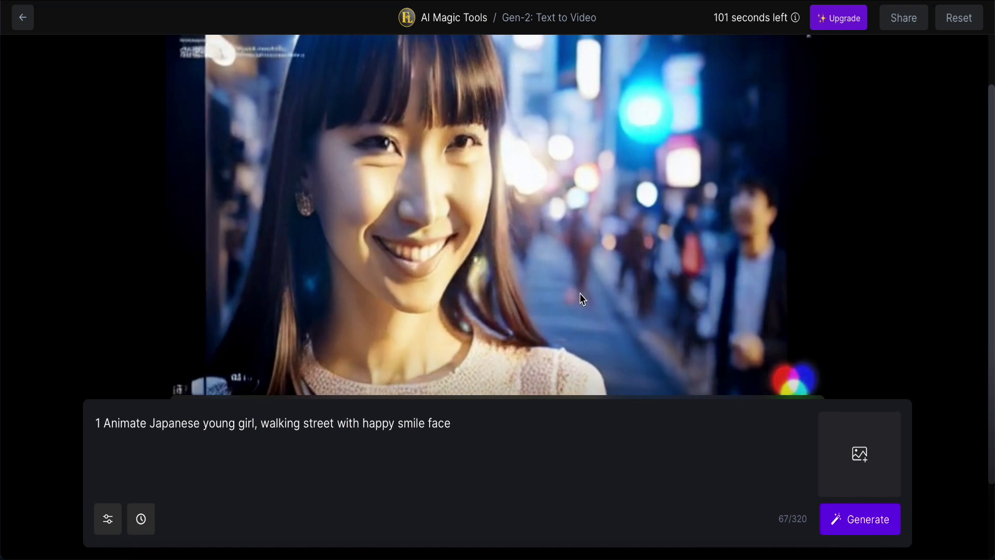
scroll(463, 267, up, 1)
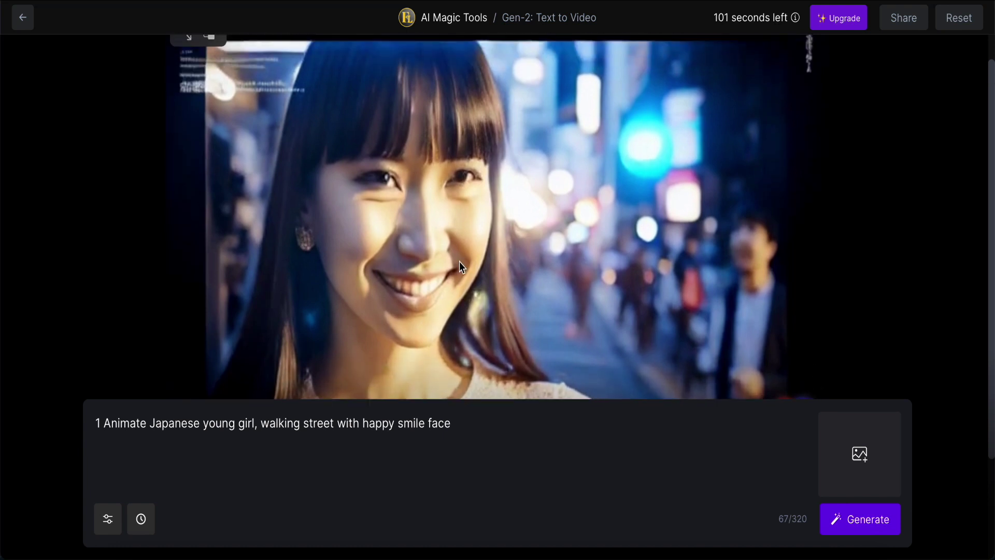
scroll(461, 267, down, 2)
scroll(459, 268, down, 1)
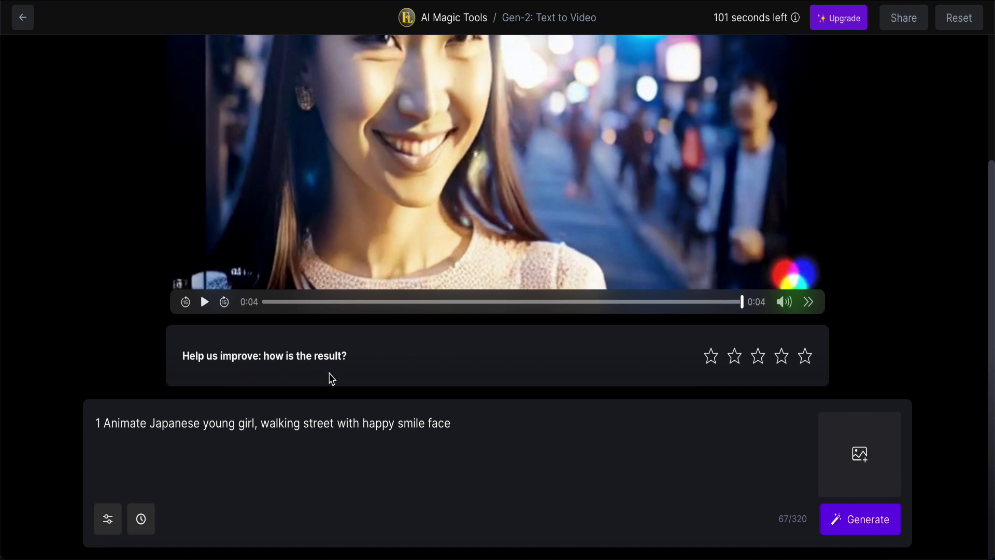
click(758, 357)
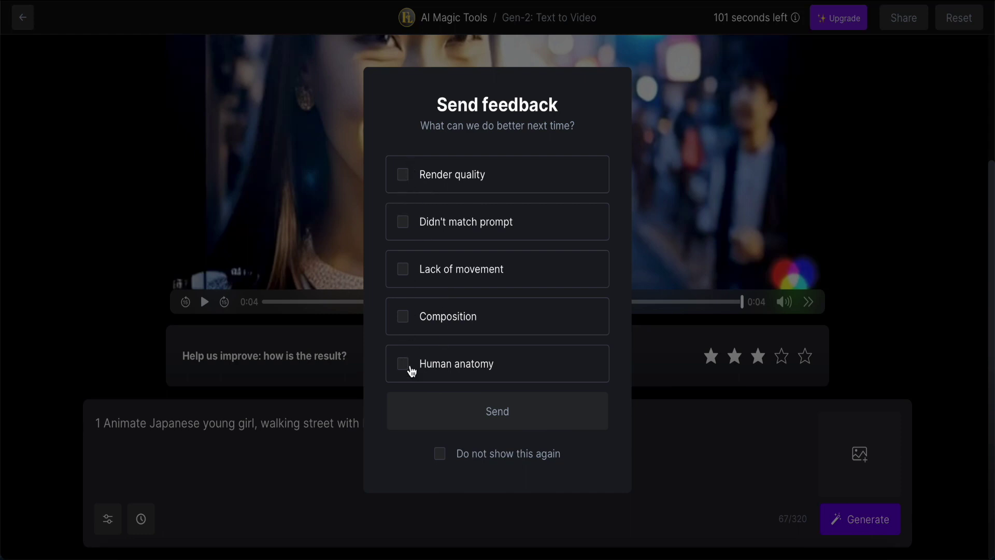
- Submit feedback flagging Human anatomy, then replay the clip from the start
click(405, 363)
click(497, 413)
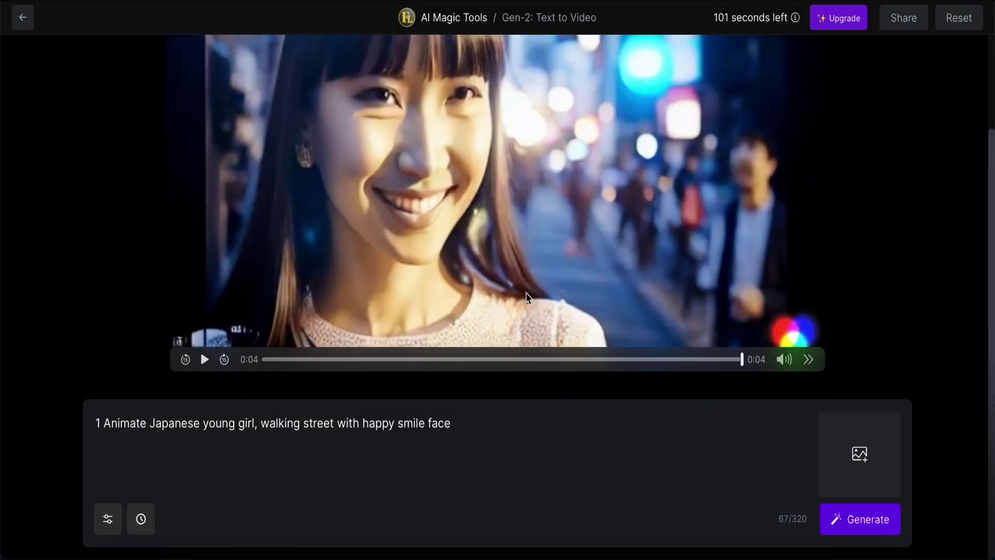
click(204, 362)
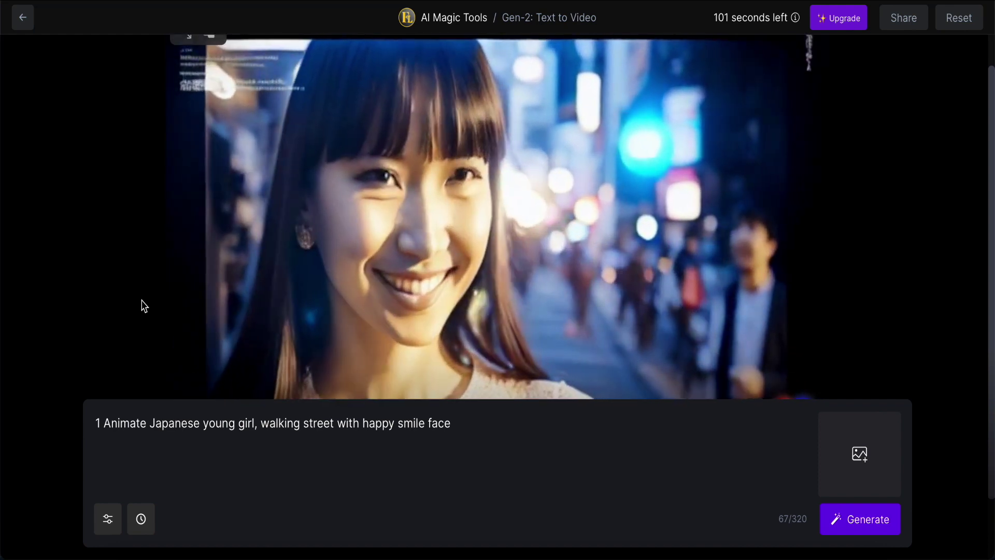
scroll(685, 264, up, 2)
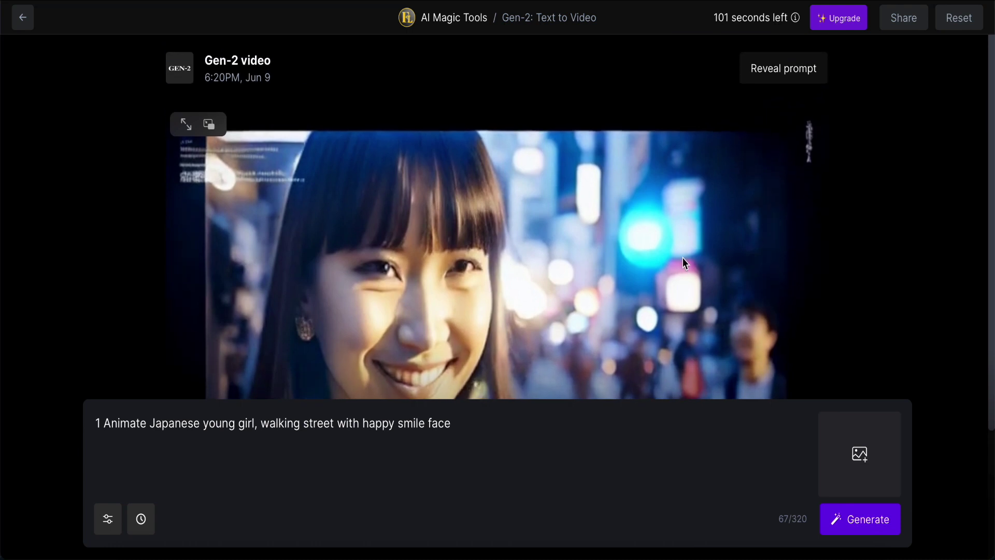
scroll(685, 264, down, 3)
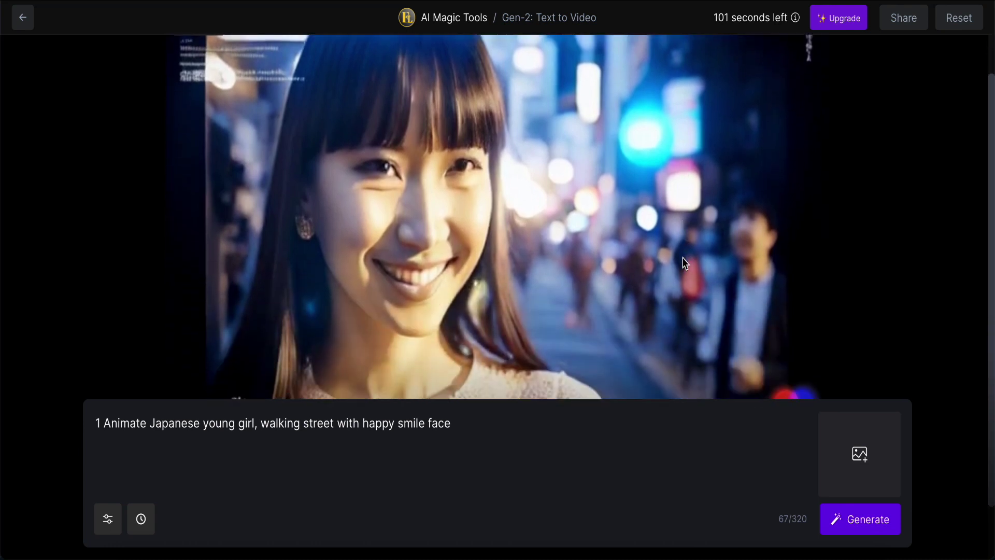